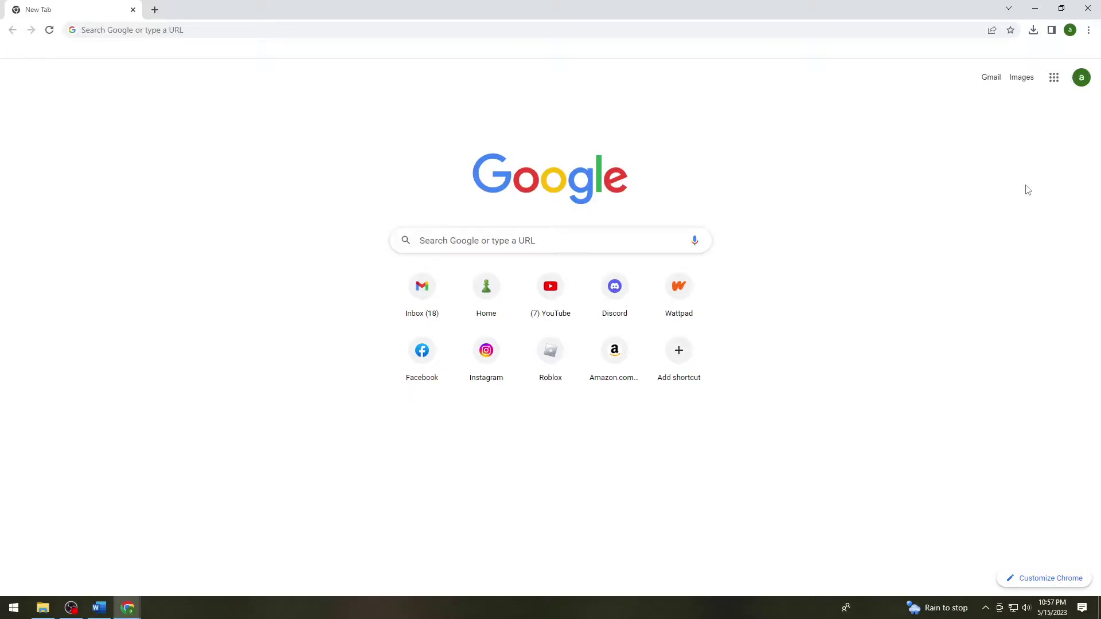
- Mute the computer's speakers from the volume control and dismiss it
left_click(1027, 608)
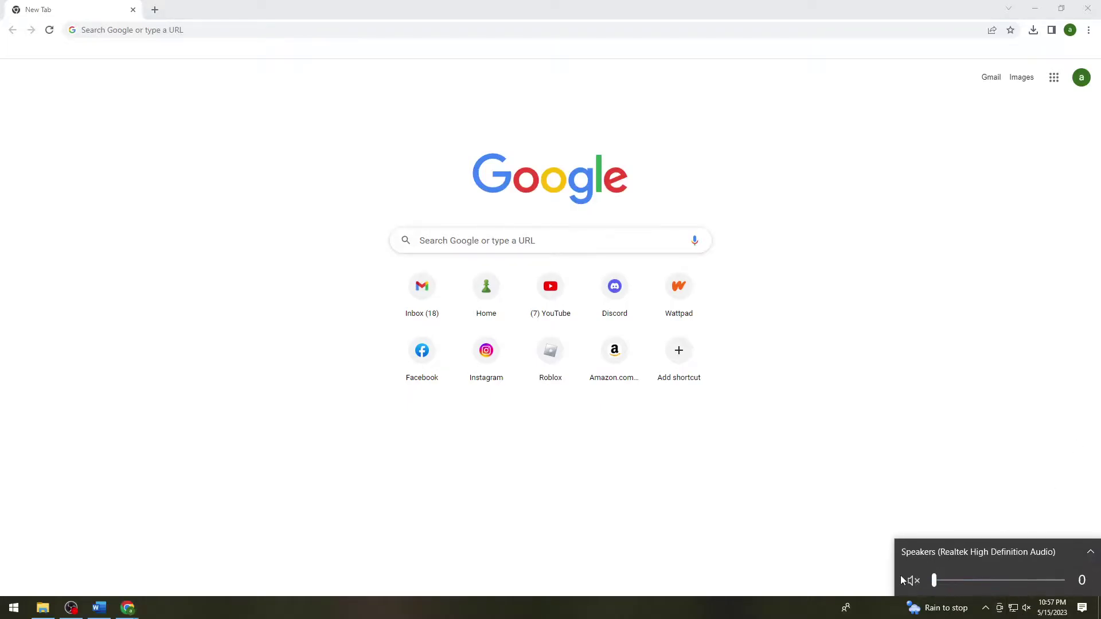
left_click(906, 571)
left_click(952, 377)
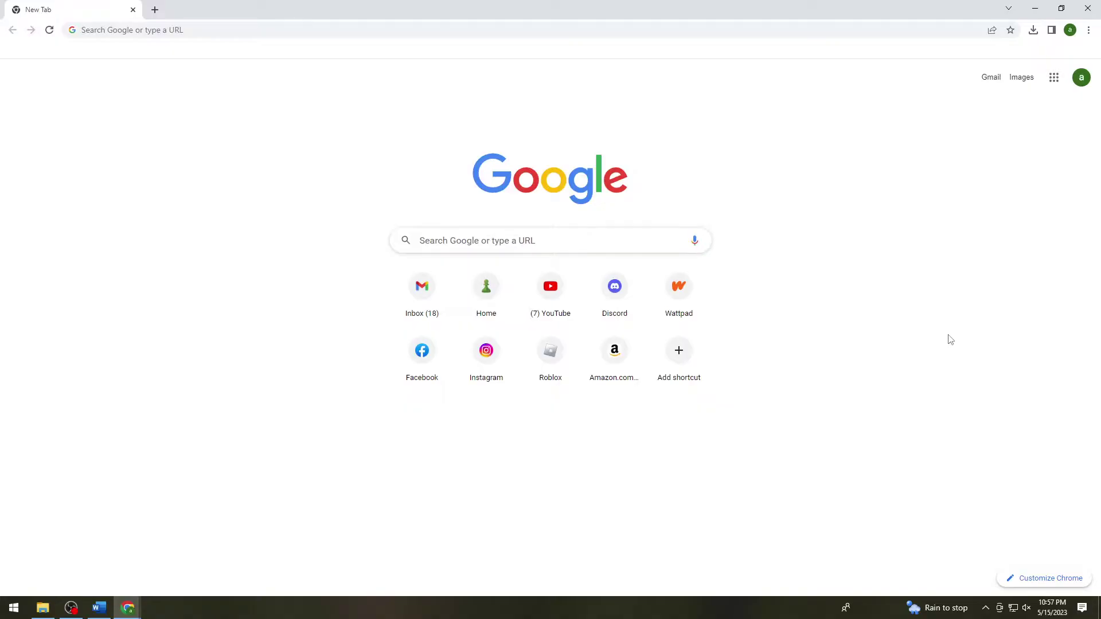
- Open the Epic Games Public Status page at status.epicgames.com
left_click(231, 28)
type("status")
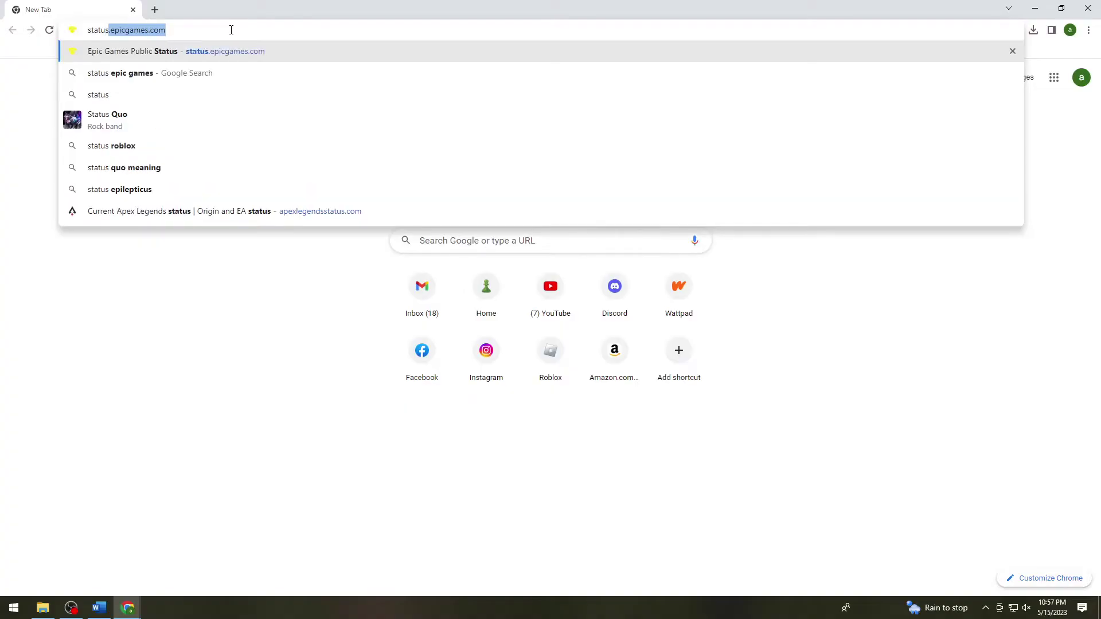
key("Right")
key("Return")
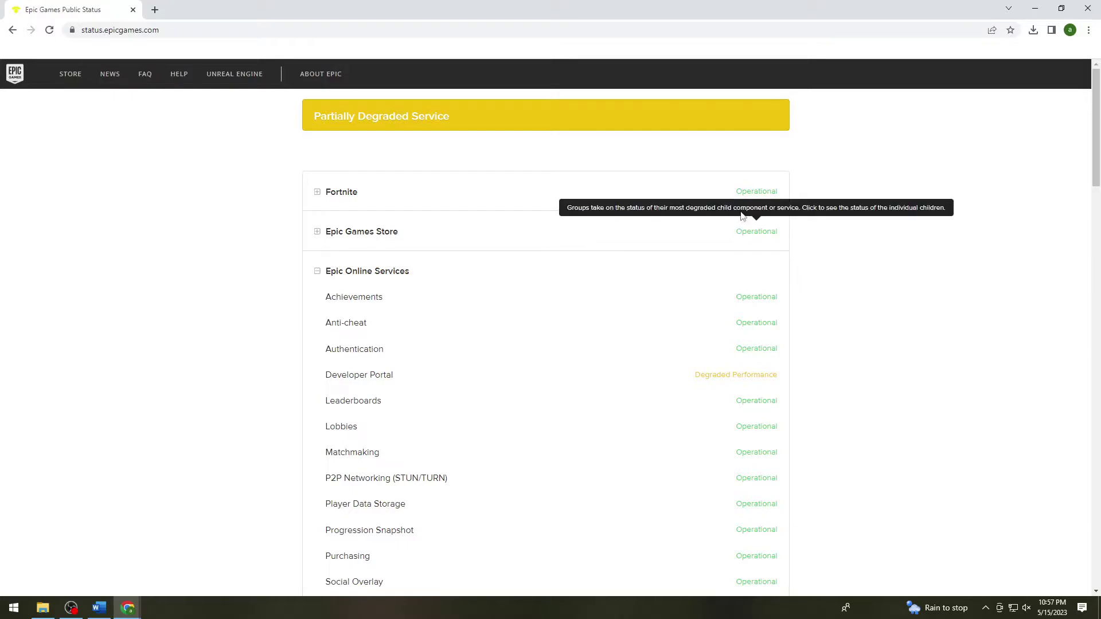
- Examine the status of Fortnite, Epic Games Store, Epic Online Services and the other listed Epic services, including any past incidents
scroll(810, 191, "down", 3)
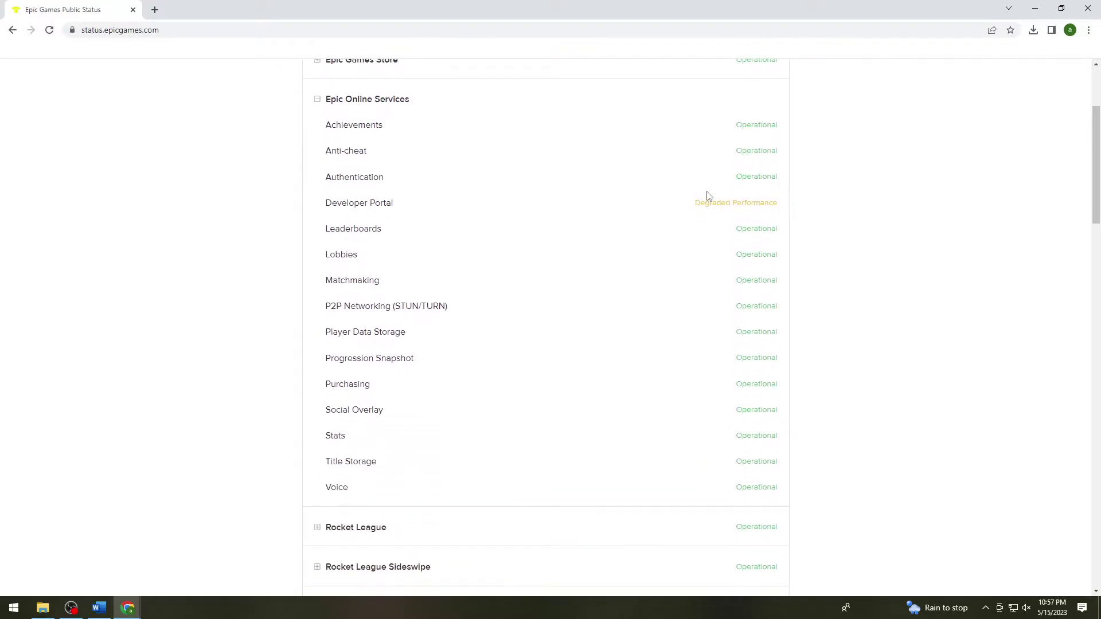
scroll(819, 207, "down", 4)
scroll(819, 208, "down", 5)
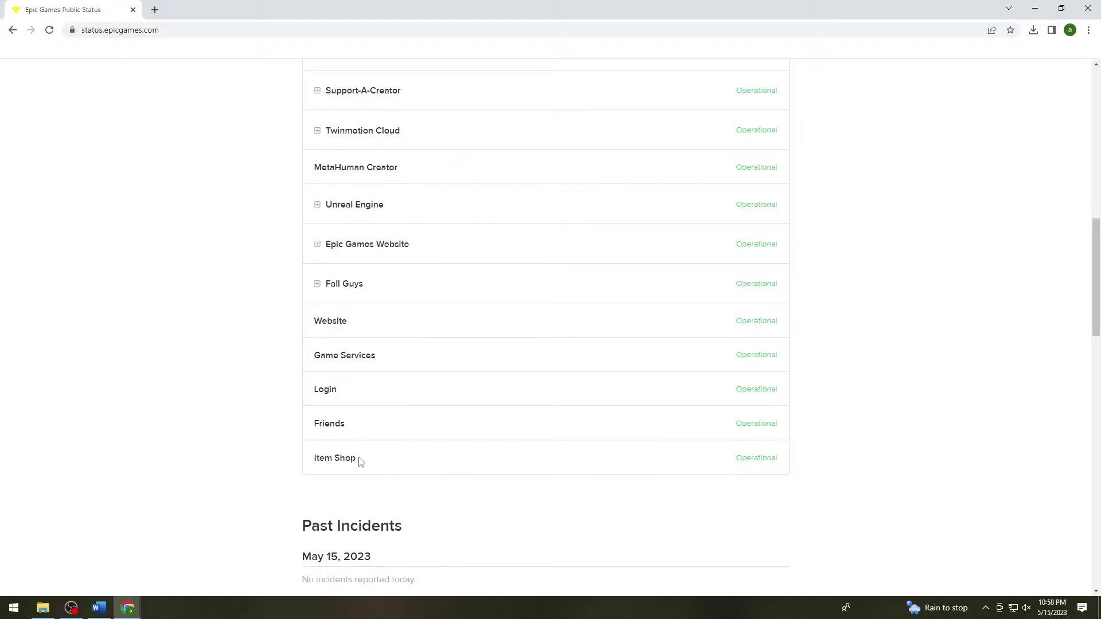
left_click_drag(359, 459, 332, 459)
left_click(533, 457)
scroll(893, 445, "down", 5)
scroll(892, 445, "up", 11)
scroll(896, 446, "up", 6)
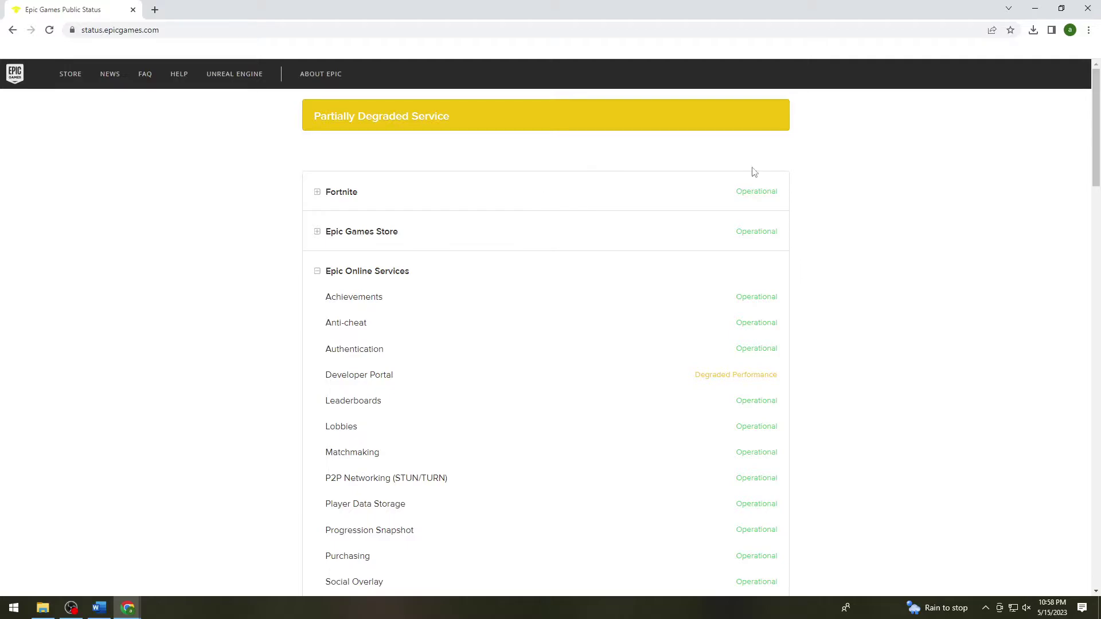
mouse_move(780, 201)
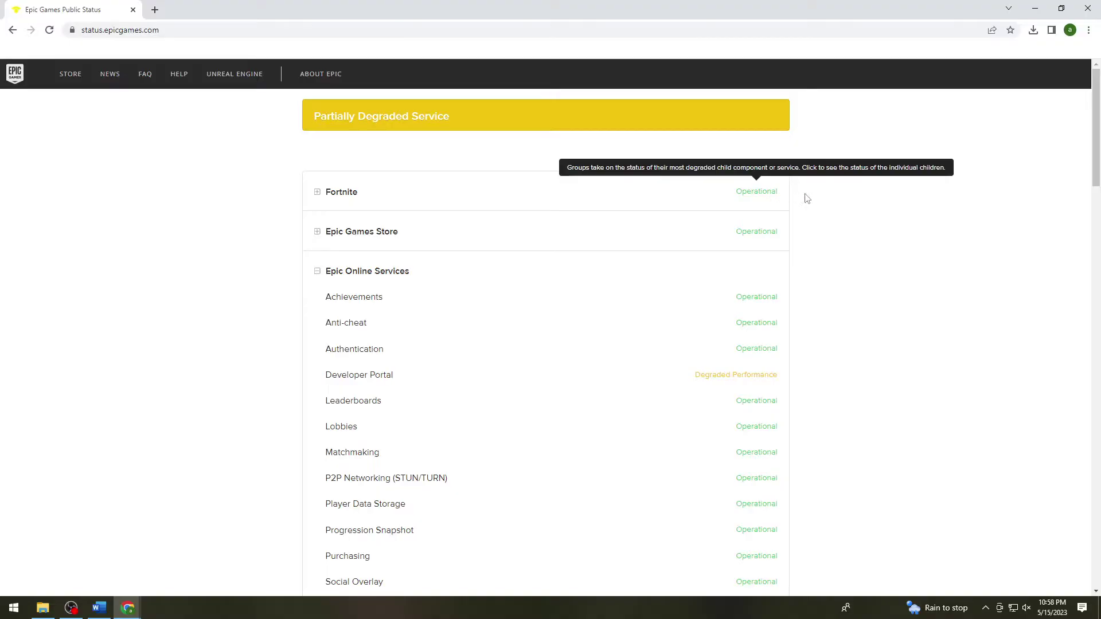
scroll(779, 195, "down", 1)
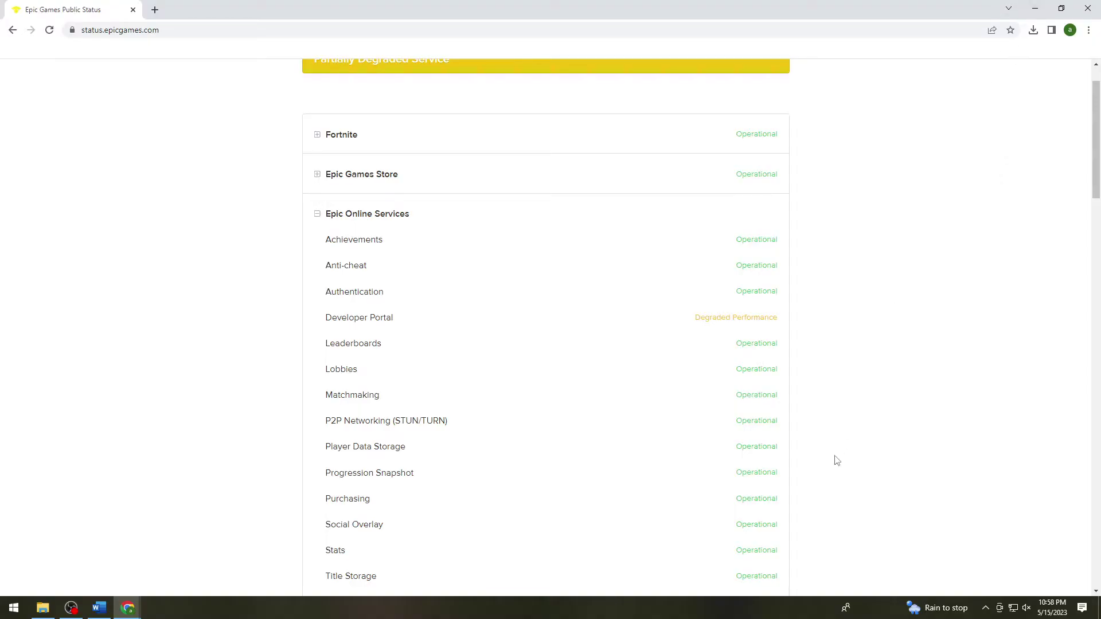
- Minimize the browser window to return to the desktop
left_click(1035, 8)
right_click(611, 93)
left_click(586, 142)
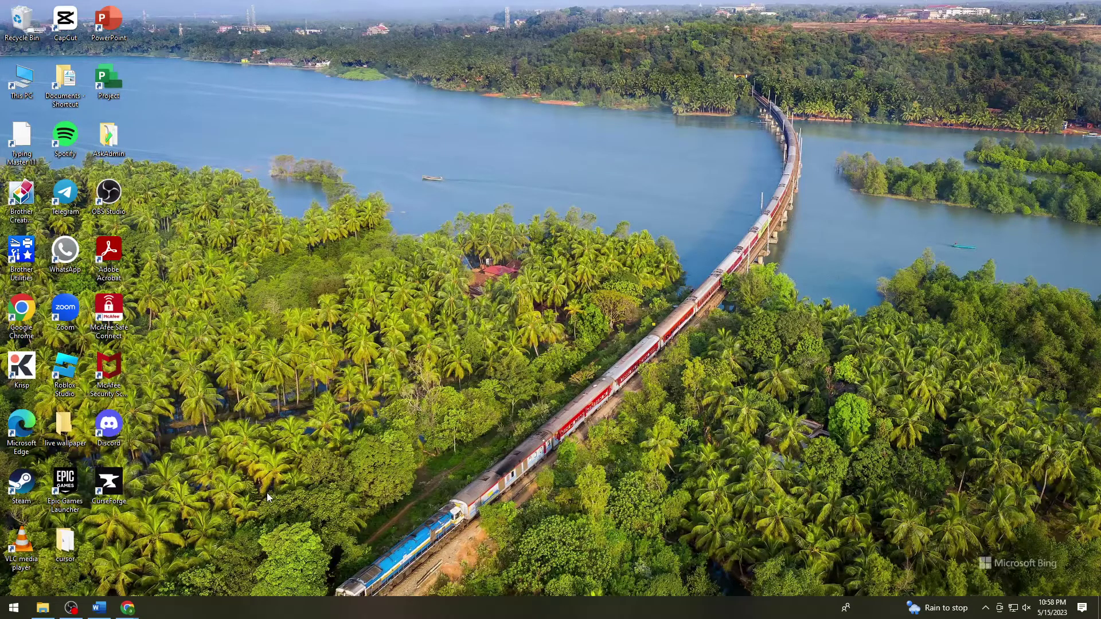
- Open the AppData folder through the Windows Run dialog by running "appdata"
left_click(21, 608)
type("r")
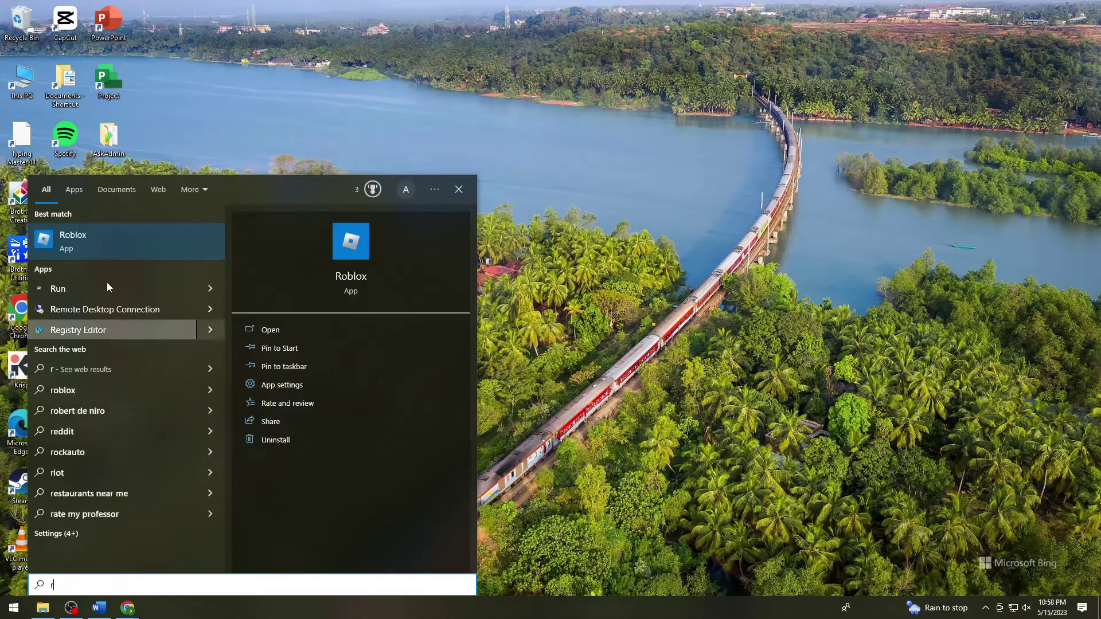
left_click(113, 285)
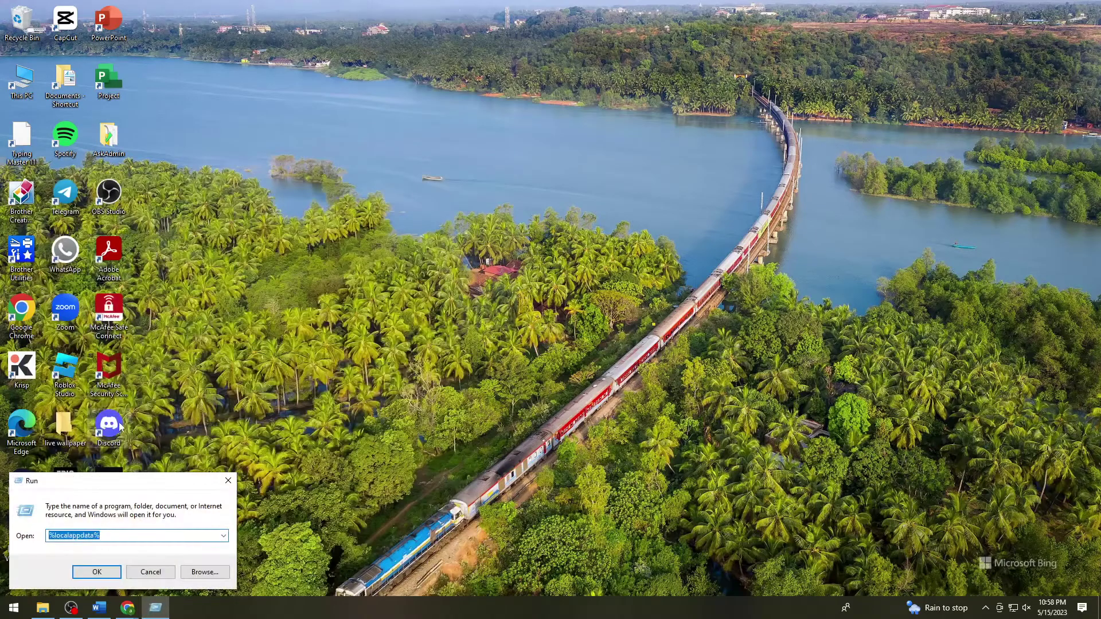
left_click_drag(168, 485, 416, 338)
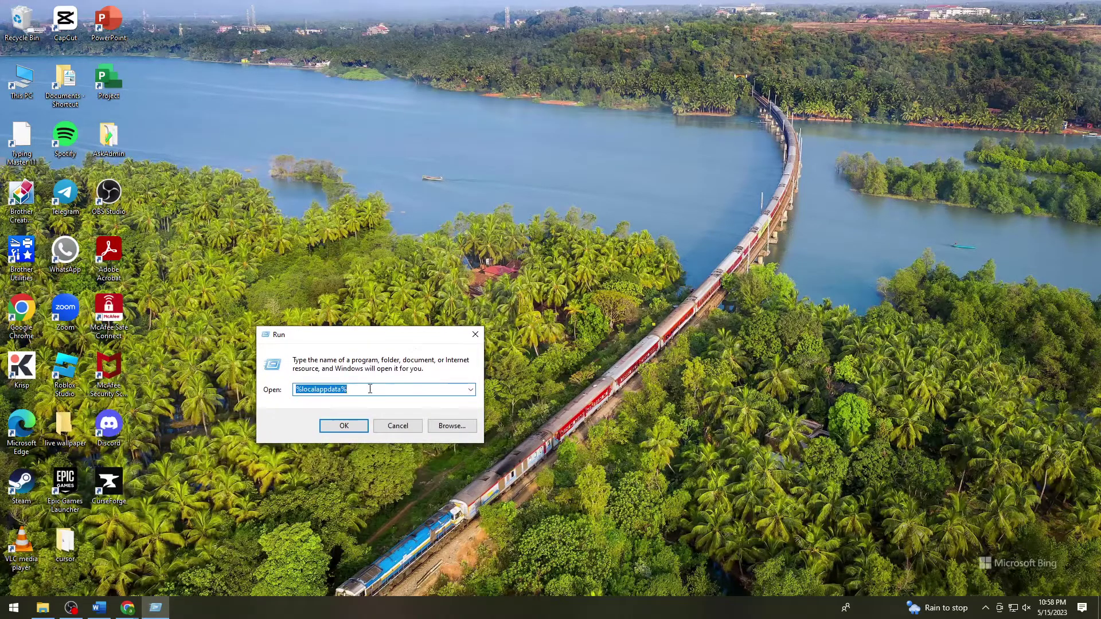
key("BackSpace")
type("appdata")
key("Return")
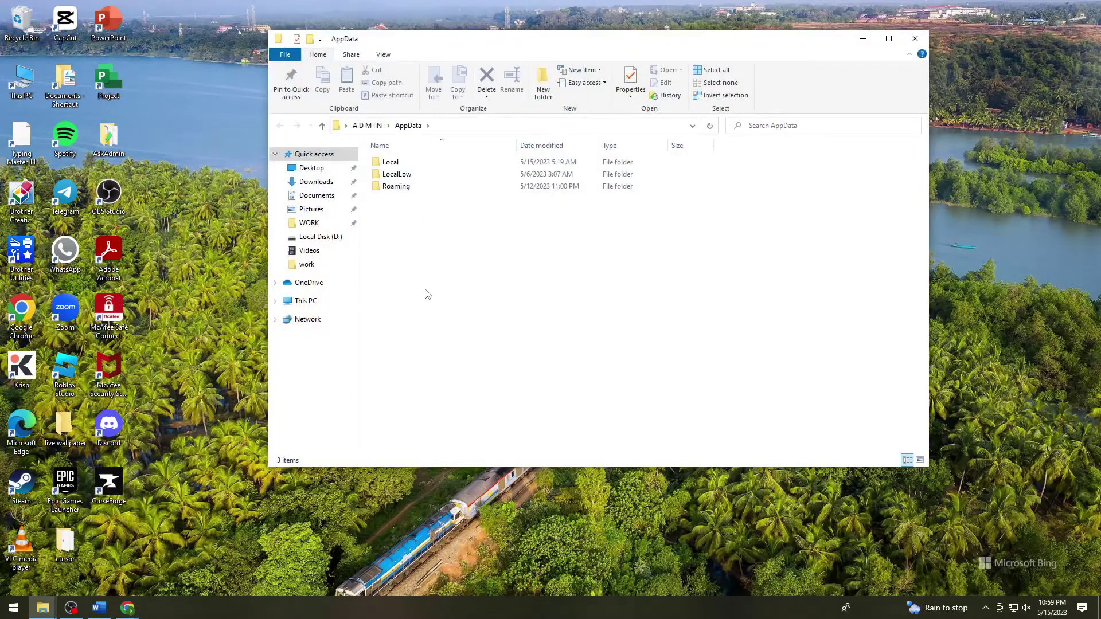
- In AppData's Local folder, select the Epic Games and EpicGamesLauncher folders together and view the actions available for them, such as Delete
double_click(413, 165)
scroll(482, 313, "down", 2)
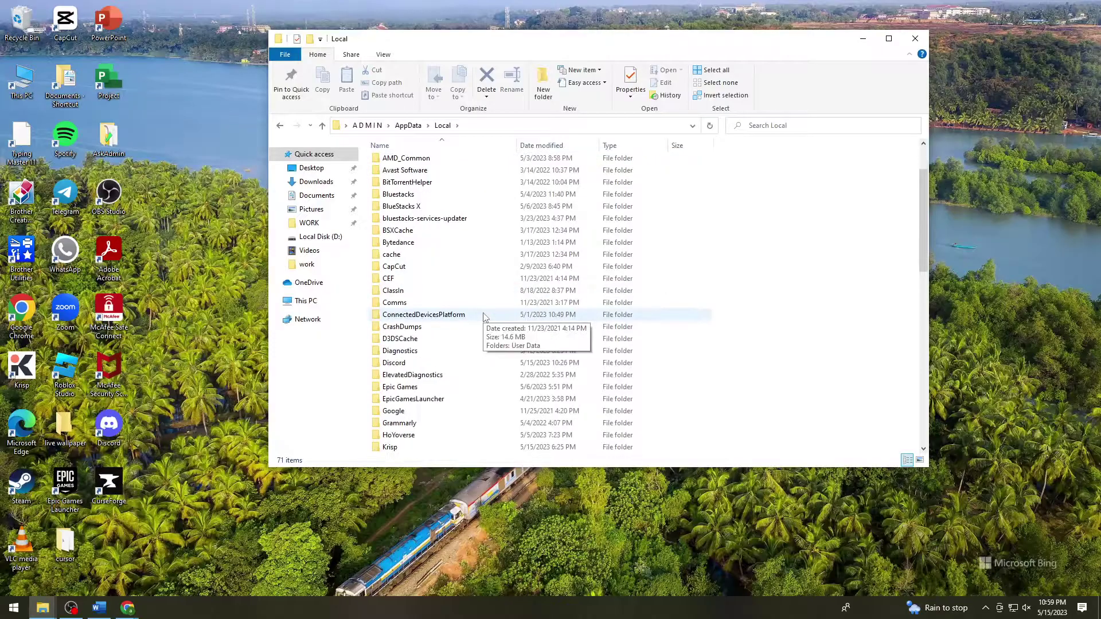
left_click(491, 389)
left_click(488, 400, "shift")
scroll(491, 390, "down", 1)
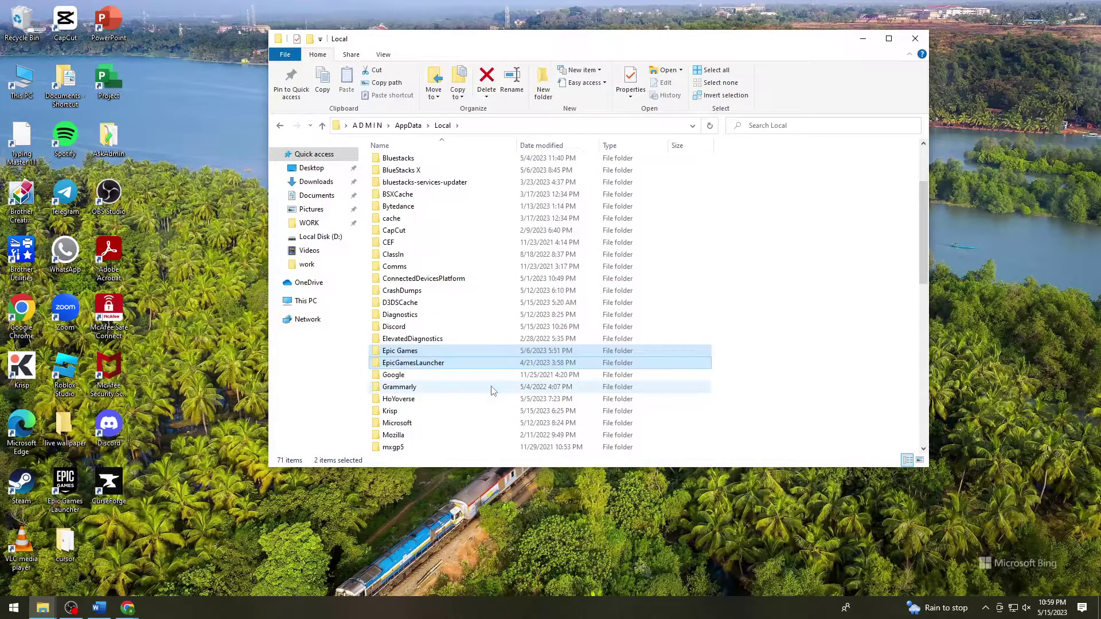
right_click(479, 353)
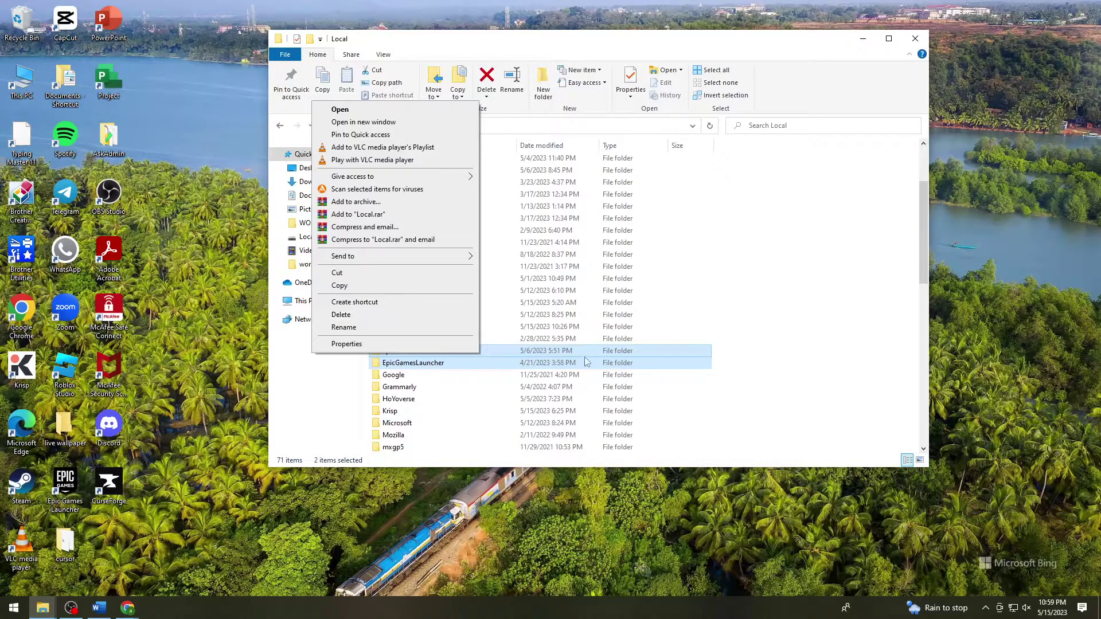
left_click(867, 291)
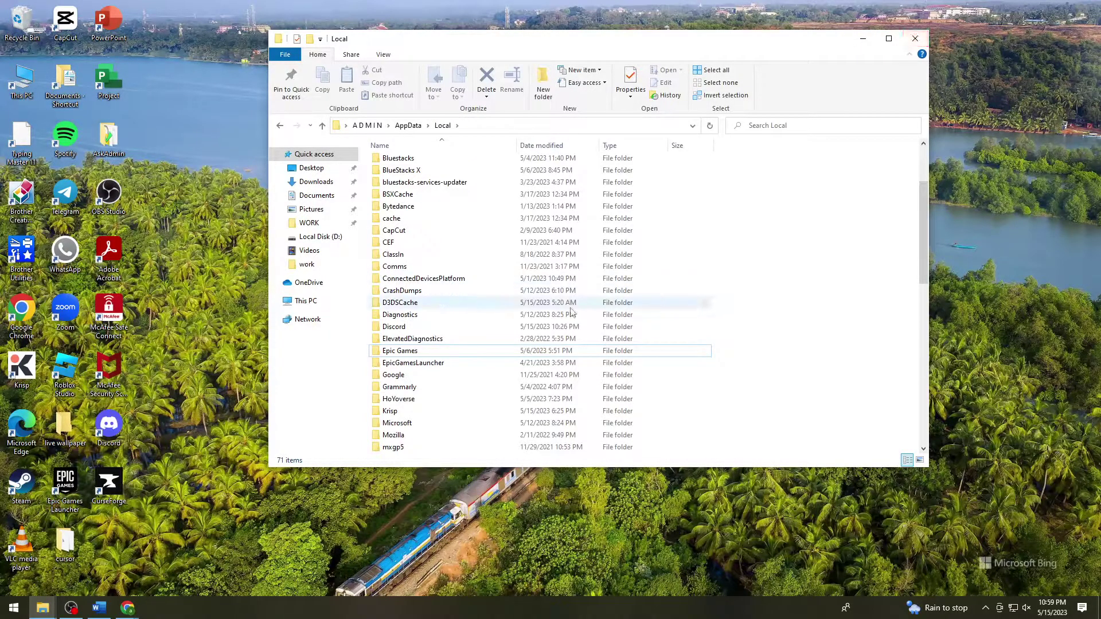
- Close the Local folder window and view the Recycle Bin's available actions without running any
left_click(213, 56)
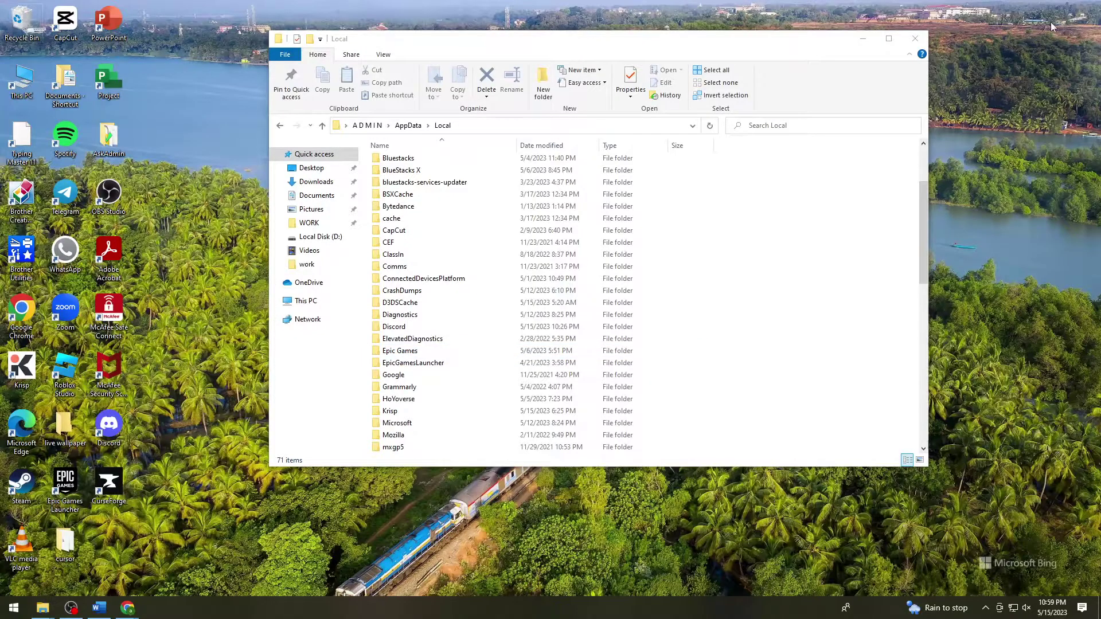
left_click(915, 39)
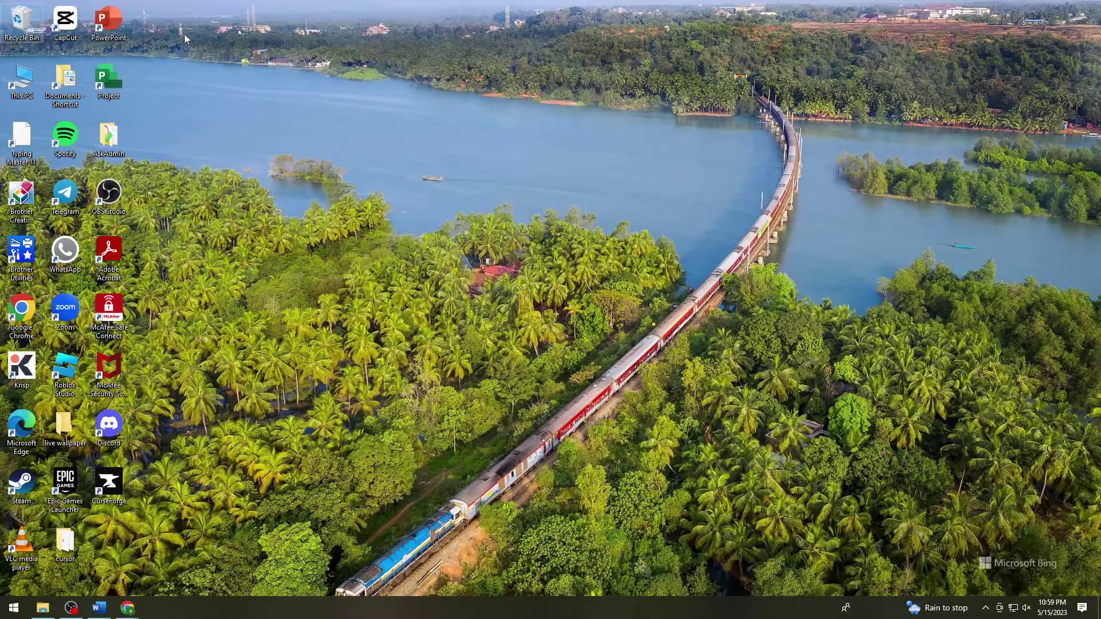
right_click(26, 24)
left_click(356, 73)
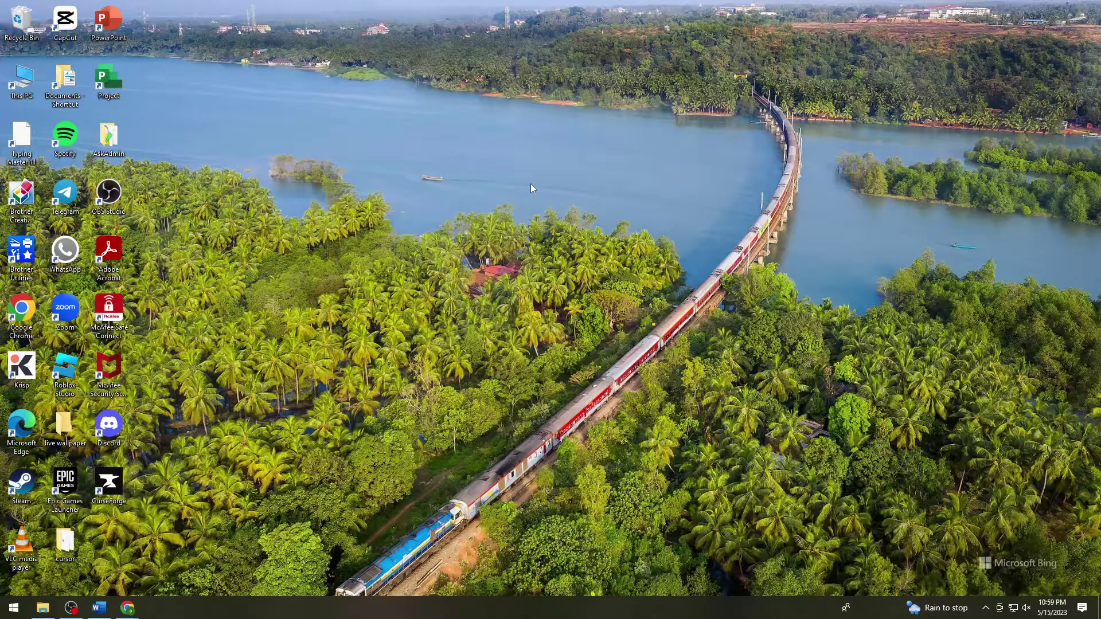
- Open Control Panel and bring up the list of installed programs for uninstalling or changing them
key("super")
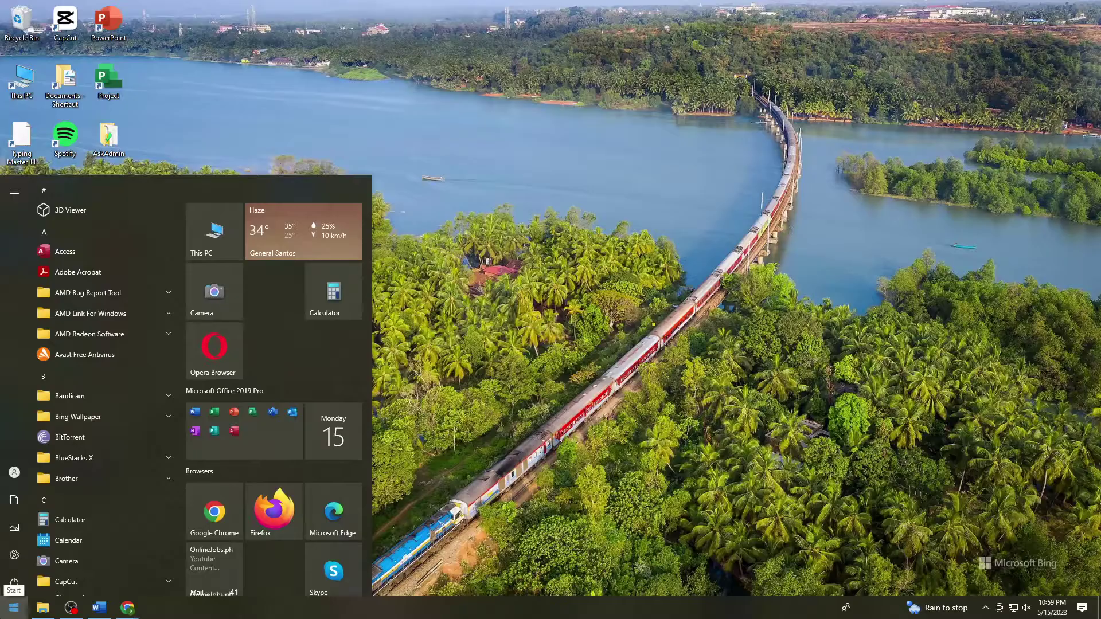
type("control")
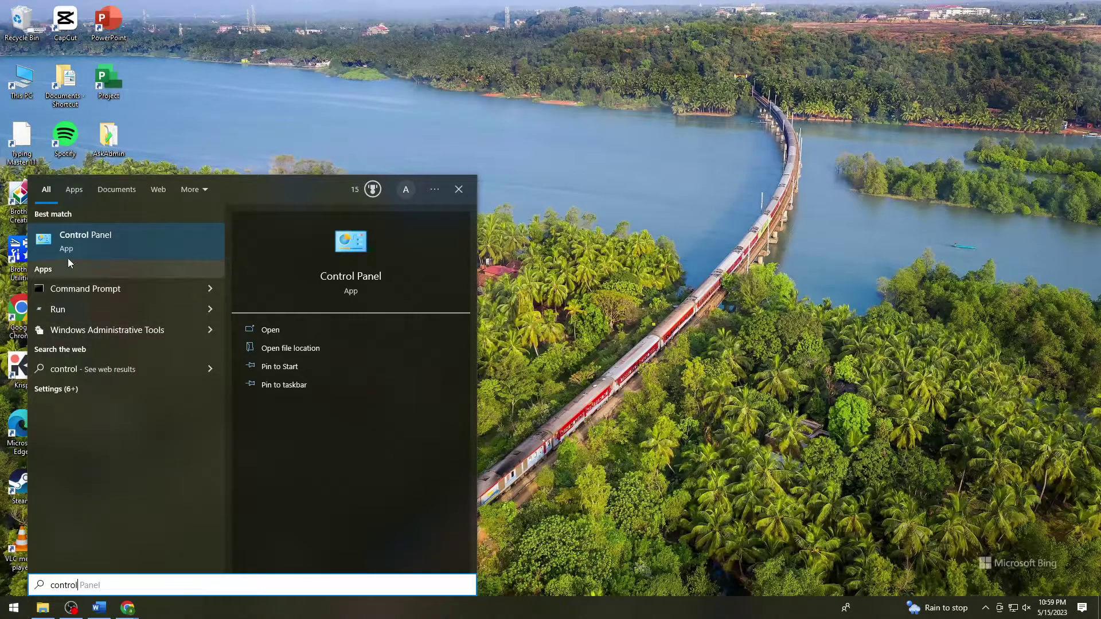
left_click(71, 252)
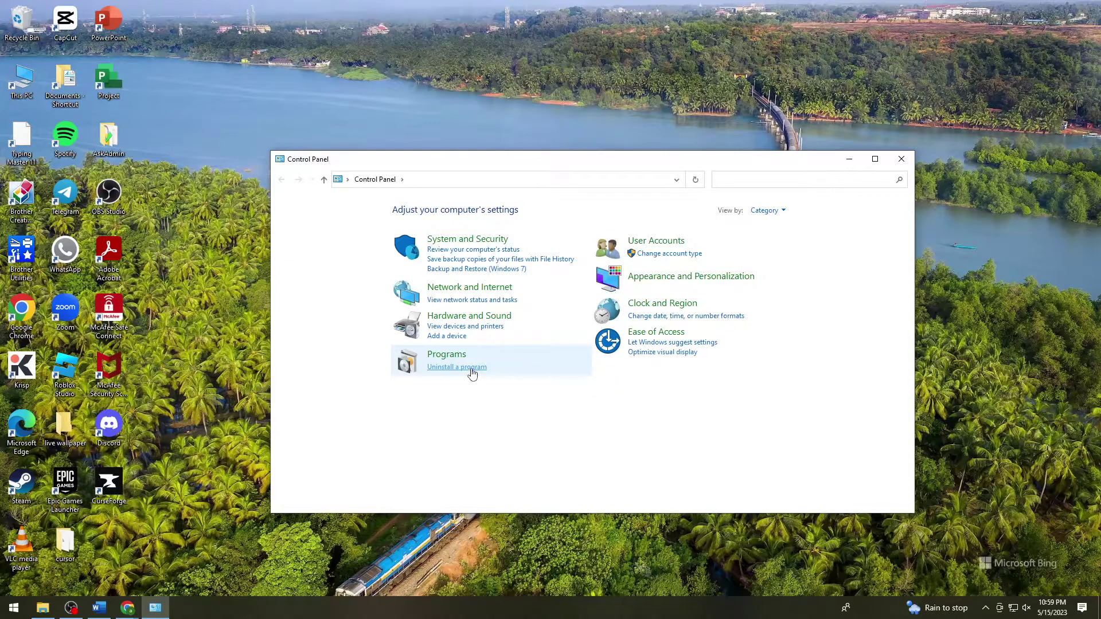
left_click(471, 370)
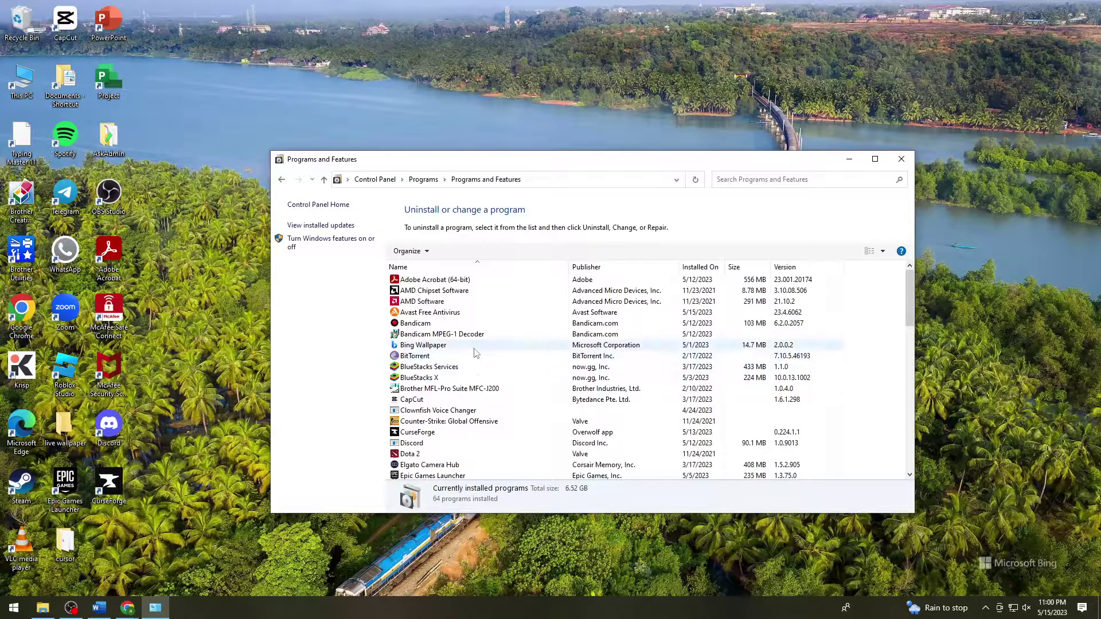
- Select Epic Games Launcher among the installed programs to view its Uninstall and Repair options
scroll(473, 346, "down", 1)
scroll(473, 345, "down", 1)
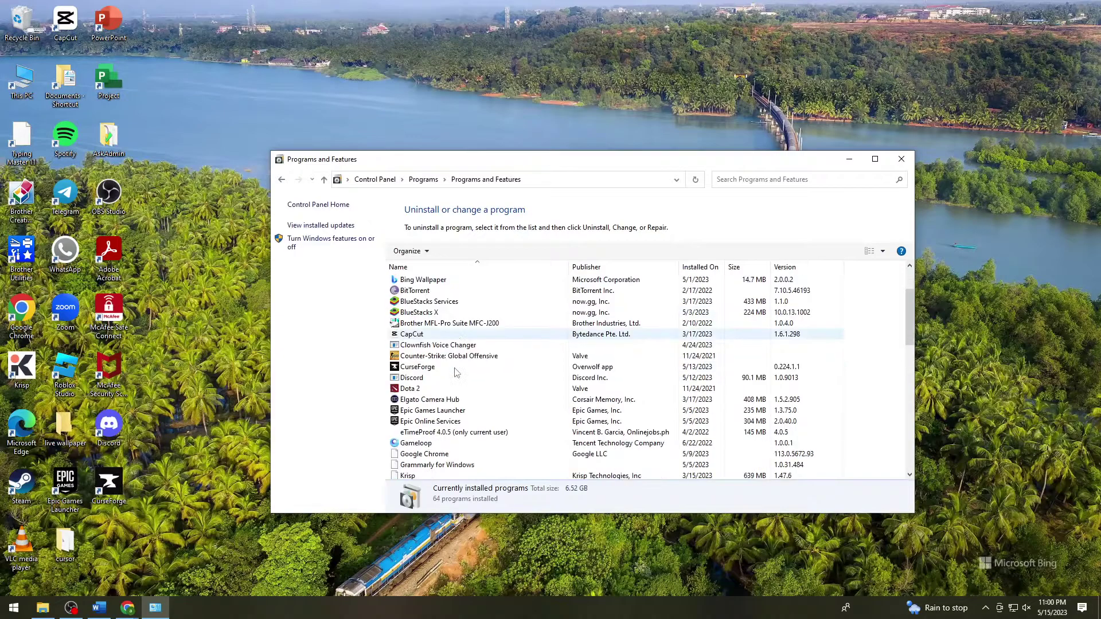
left_click(443, 411)
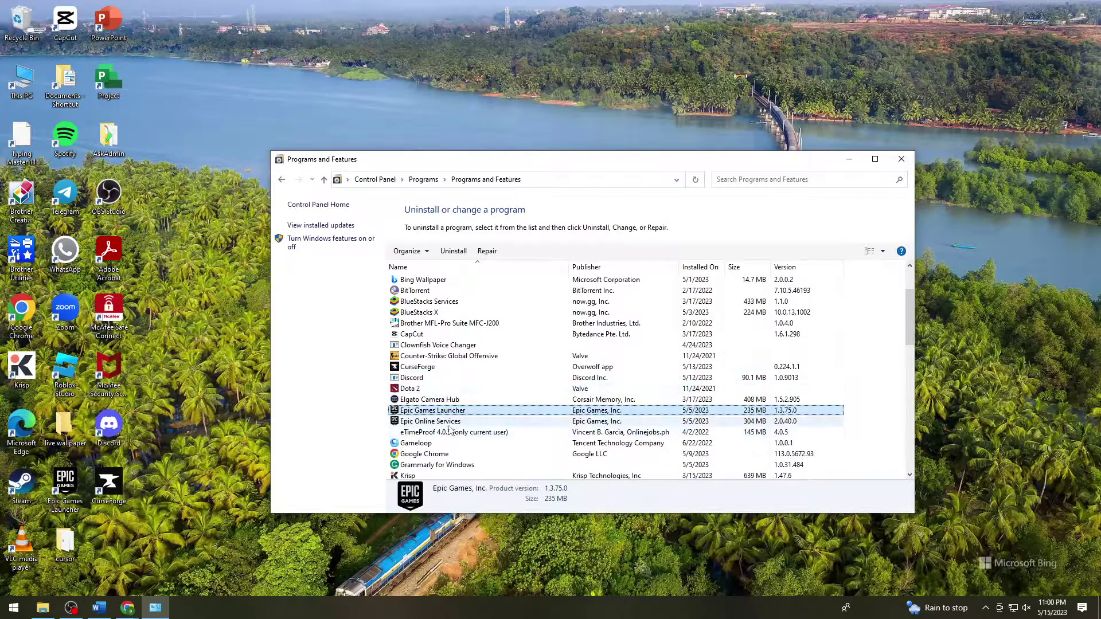
left_click(451, 424)
left_click(457, 411)
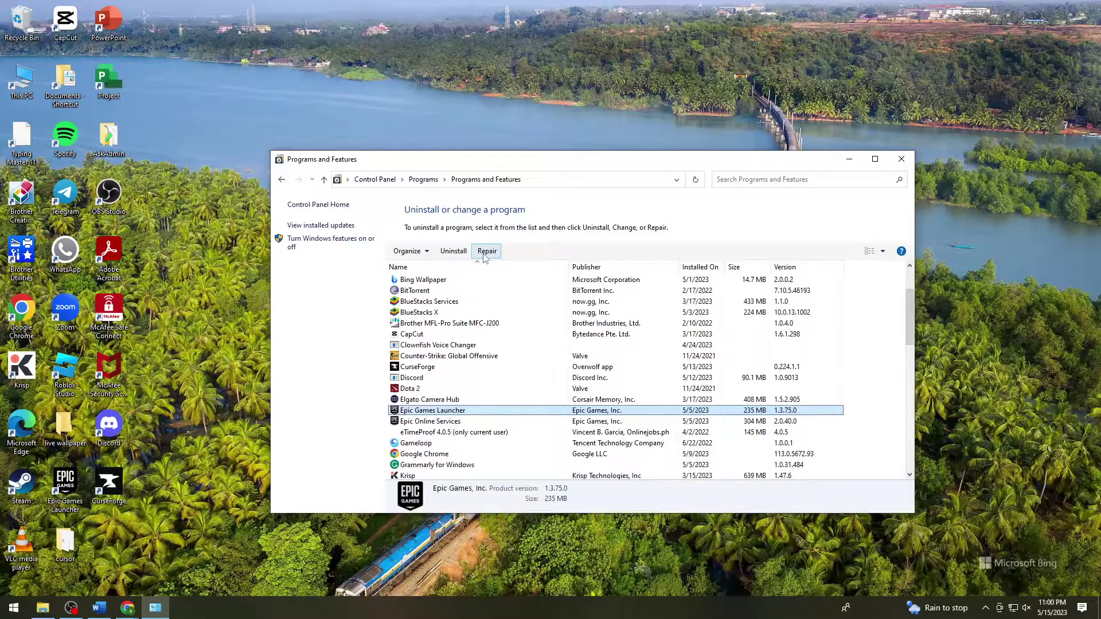
- Close the Programs and Features window and return to the desktop
left_click(904, 157)
right_click(614, 116)
left_click(566, 167)
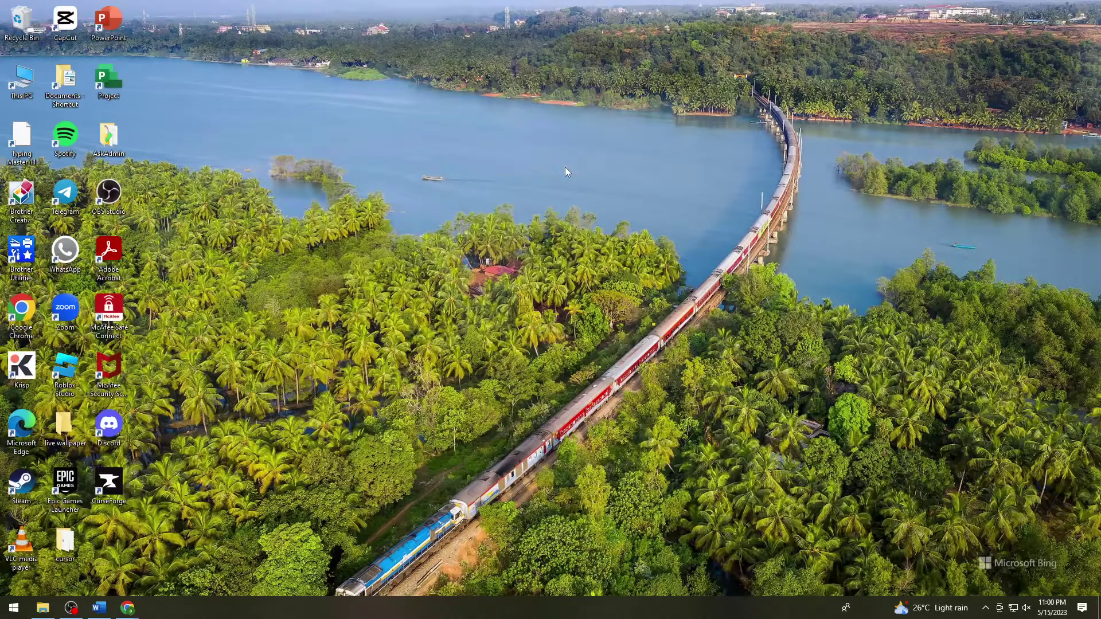